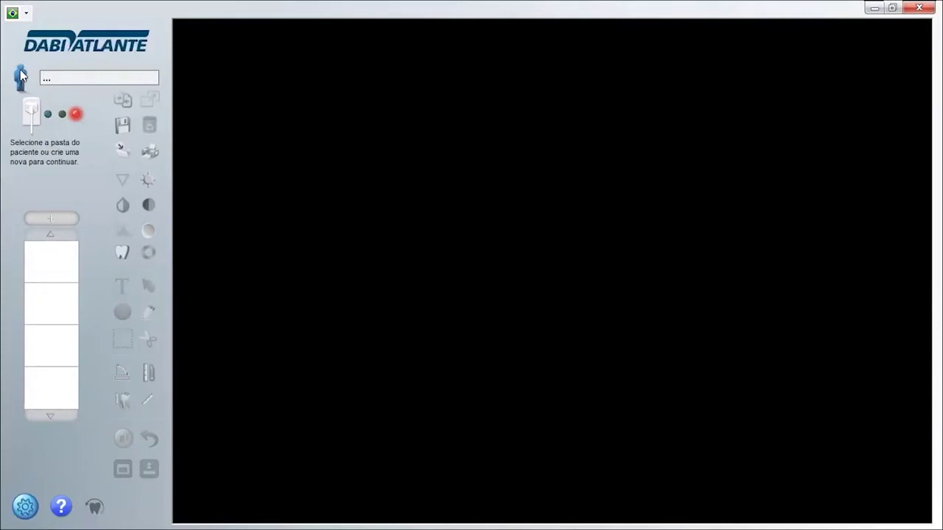
Open the patient folder browser and start a blank new-patient registration form.
left_click(21, 76)
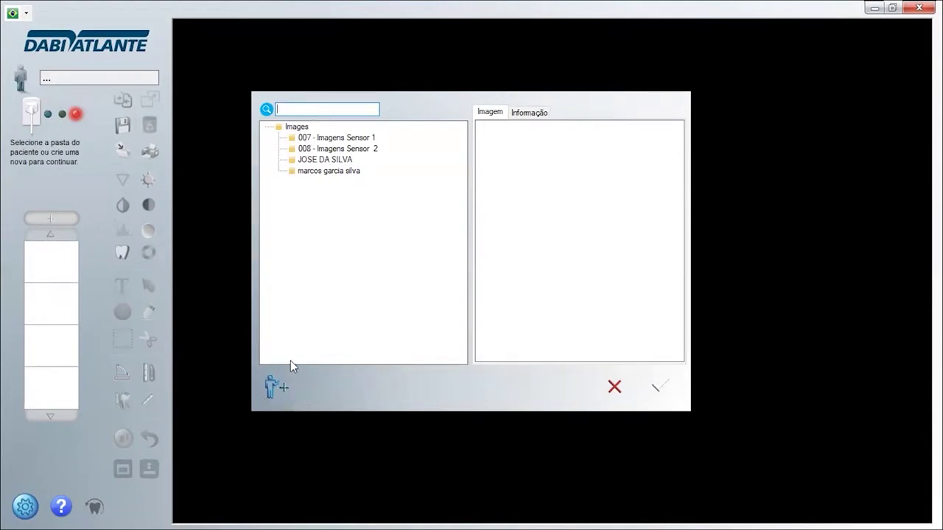
left_click(274, 391)
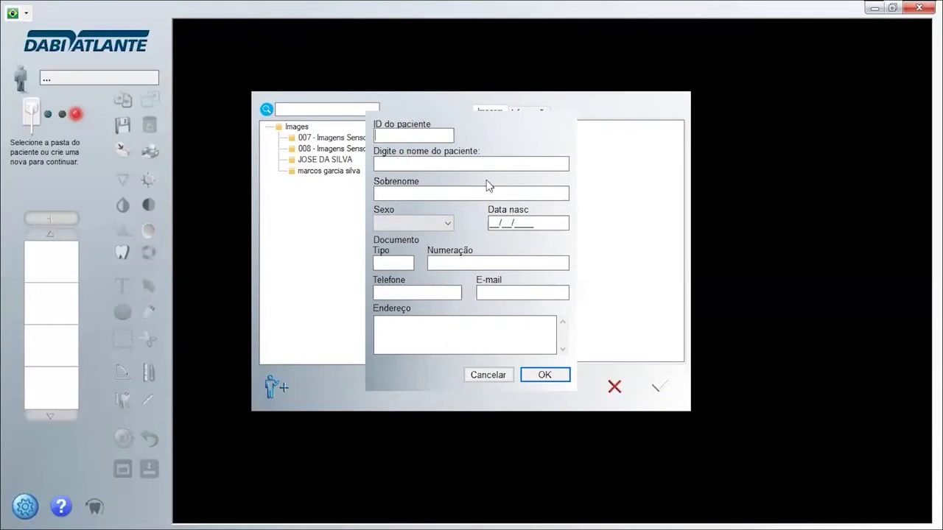
Enter the patient's ID number, first name and surname in the registration form.
left_click(405, 137)
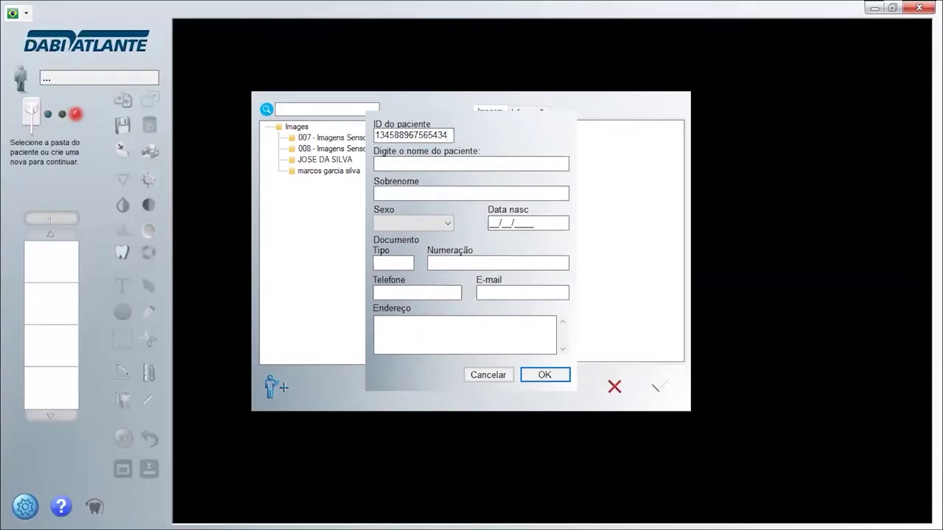
left_click(428, 164)
key("Tab")
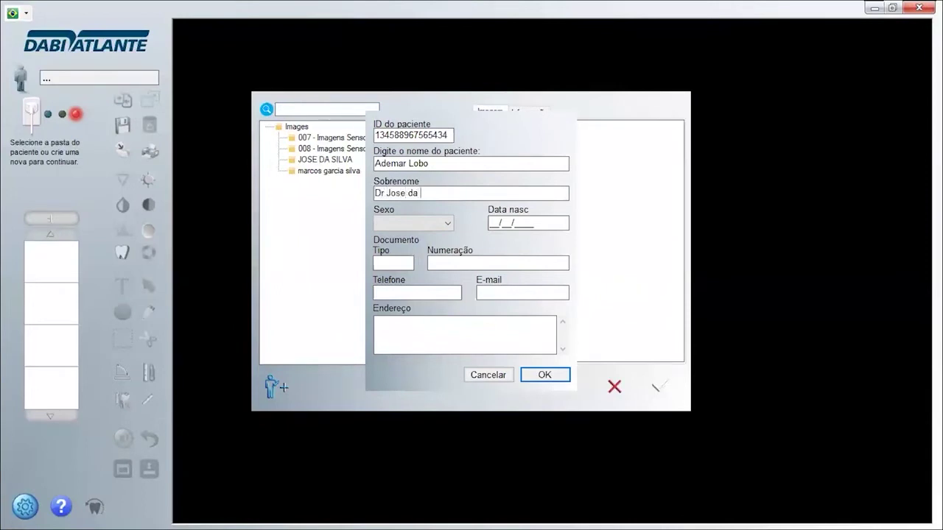
Set sex to Masculino, then enter the patient's birth date and e-mail address.
left_click(437, 229)
left_click(430, 238)
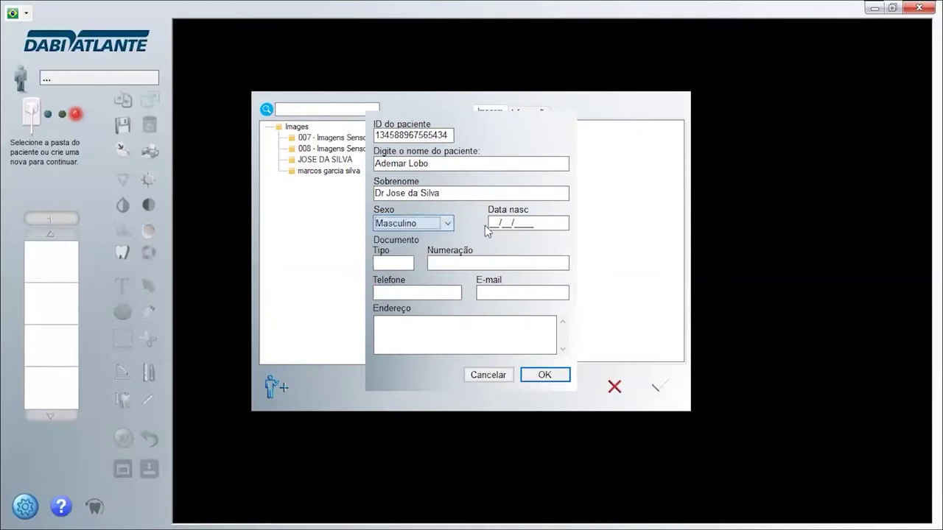
left_click(496, 223)
key("BackSpace")
key("BackSpace")
key("BackSpace")
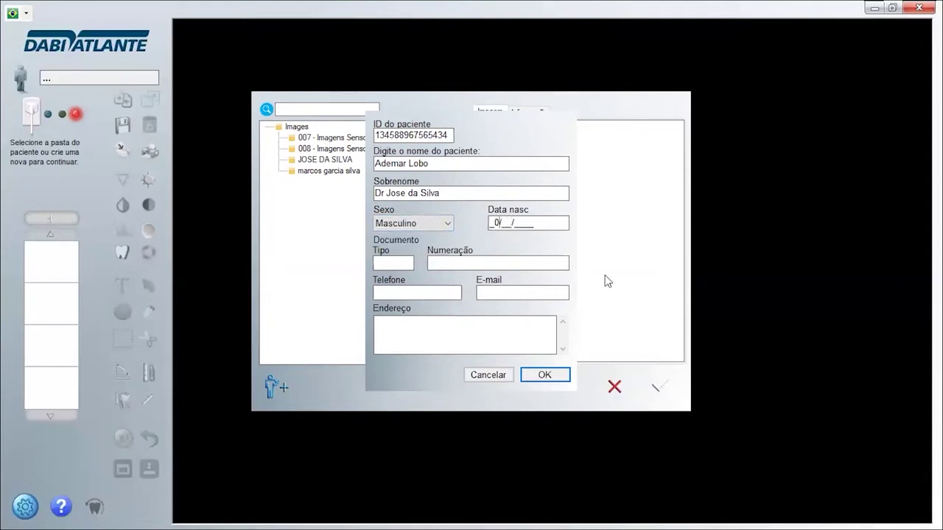
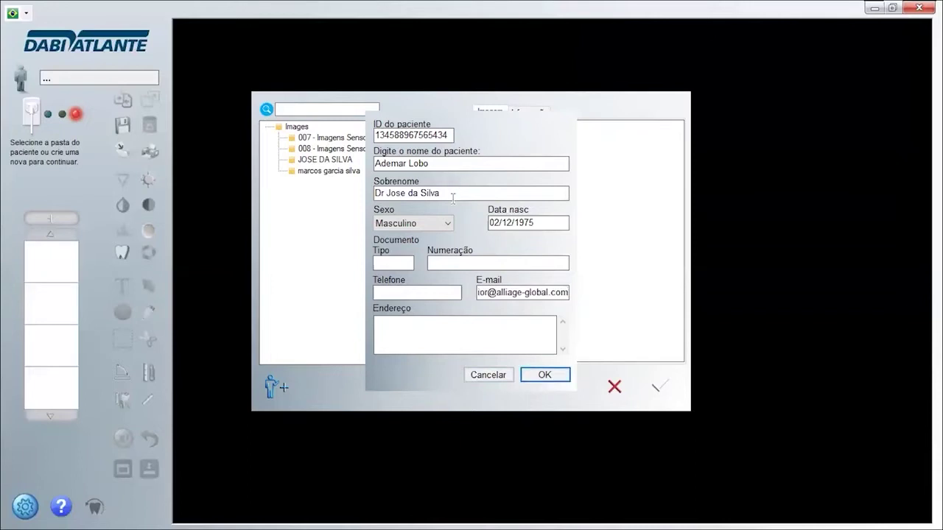
Save the patient record, then retry Inicie Captura, dismissing each 'Sensor not responding' error.
left_click(545, 375)
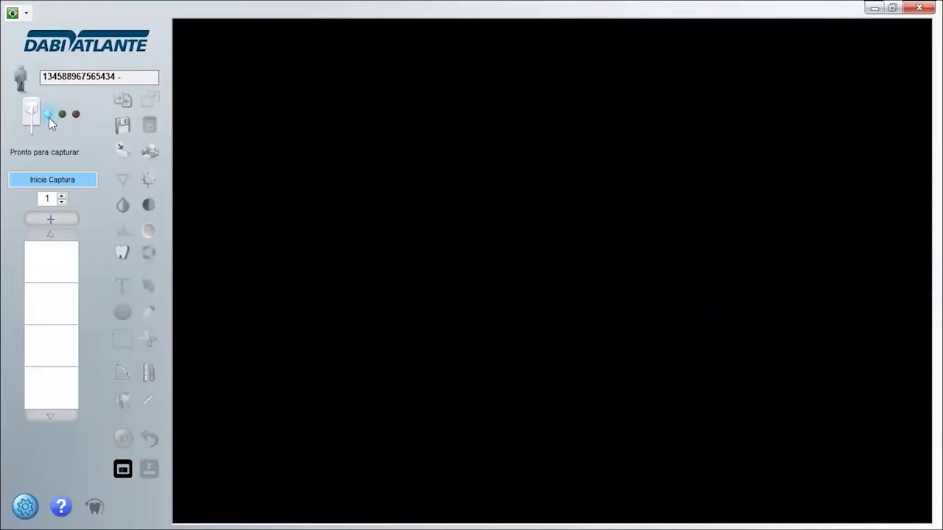
left_click(42, 185)
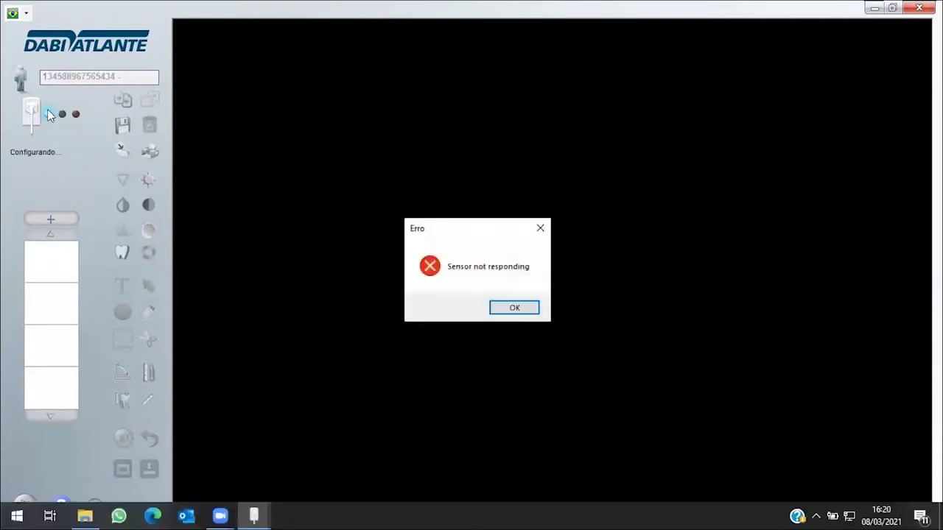
left_click(501, 308)
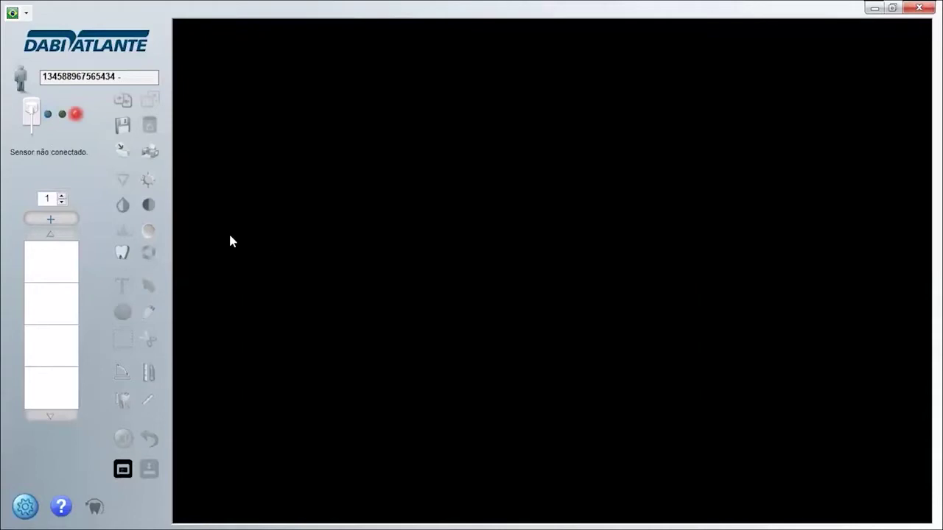
left_click(32, 181)
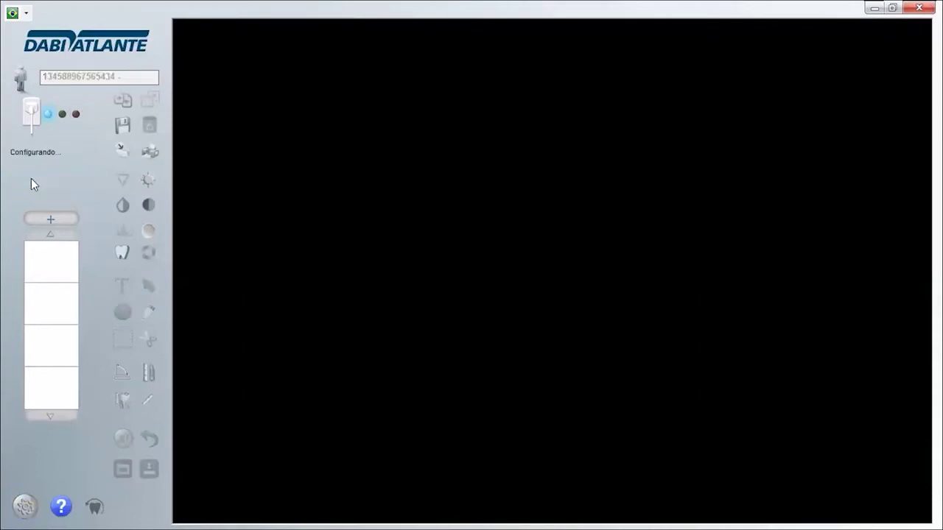
left_click(539, 309)
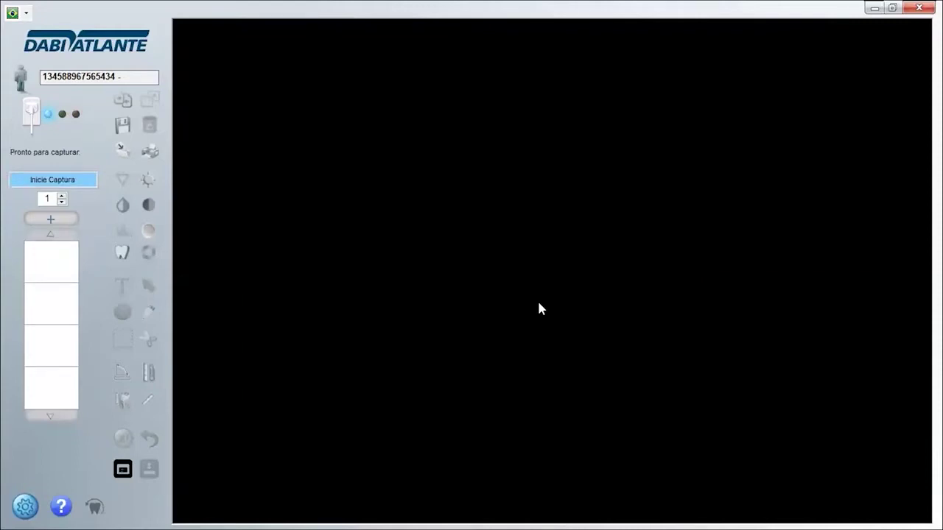
left_click(50, 181)
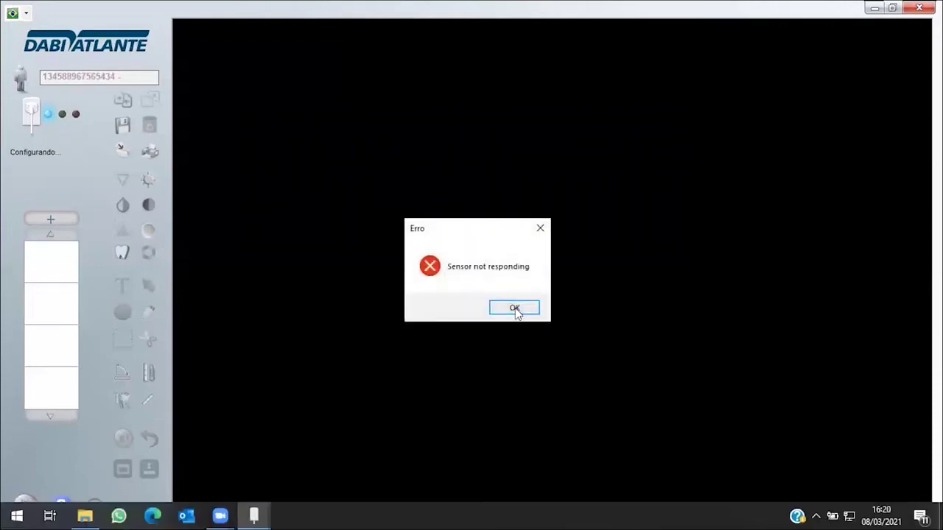
left_click(514, 309)
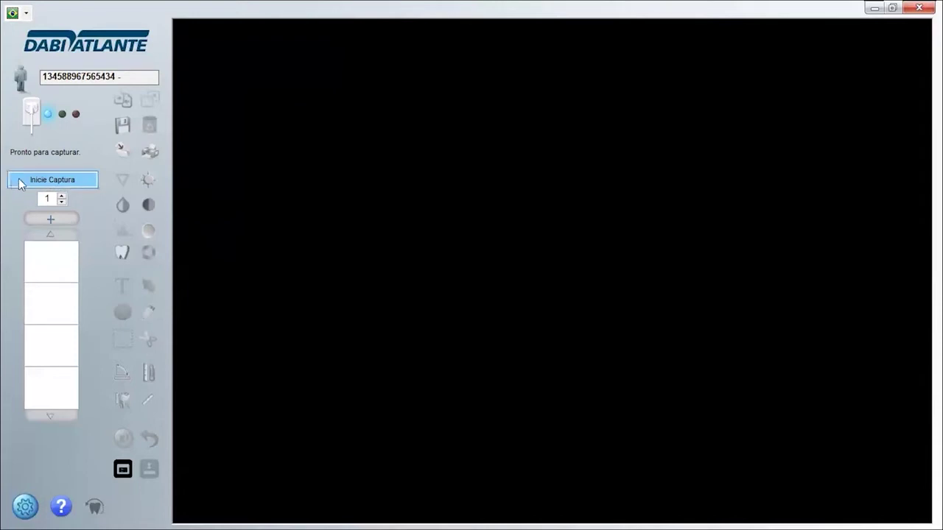
left_click(71, 184)
Open the 18/02/2021 X-ray from 008 - Imagens Sensor 2 and undo all annotations with Desfazer tudo.
left_click(72, 185)
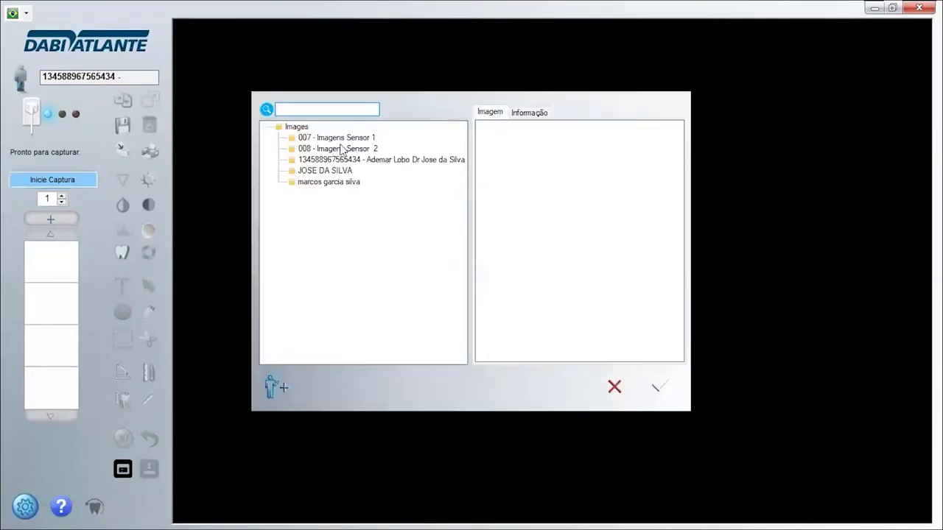
left_click(344, 150)
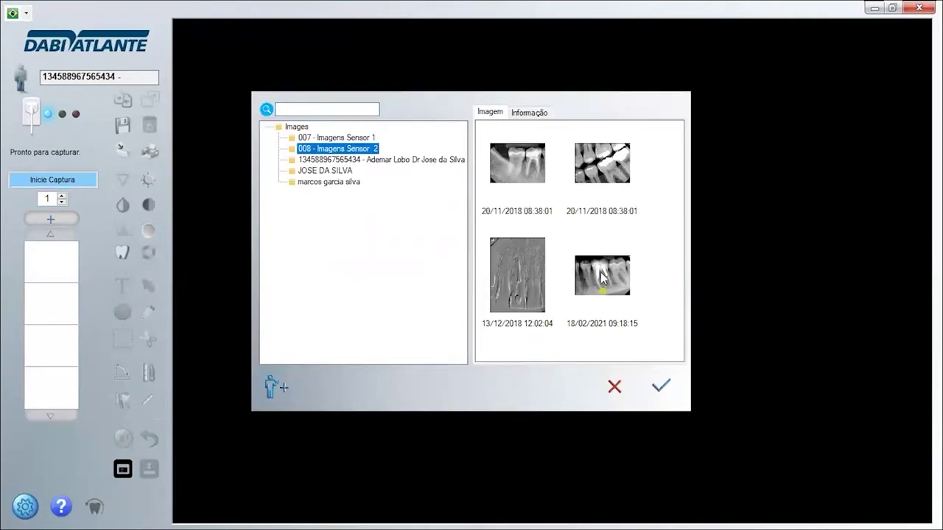
left_click(603, 277)
left_click(660, 386)
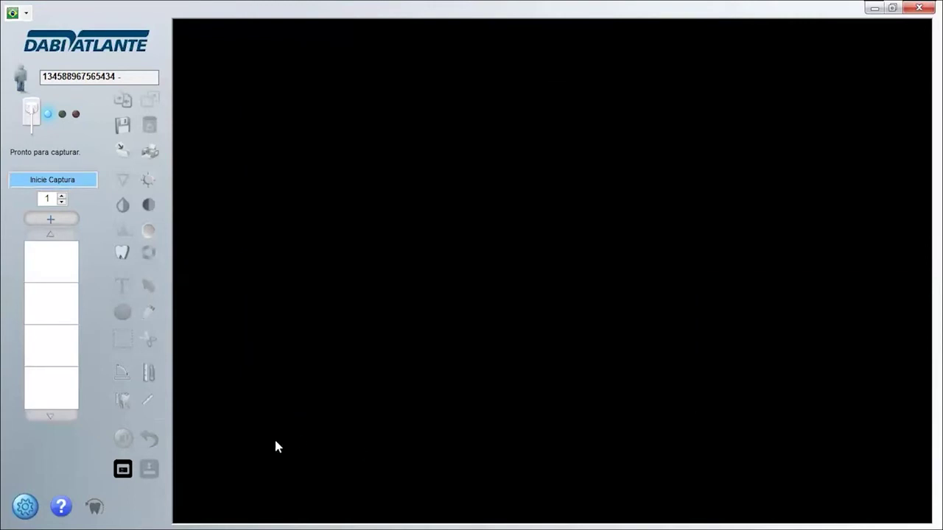
left_click(151, 442)
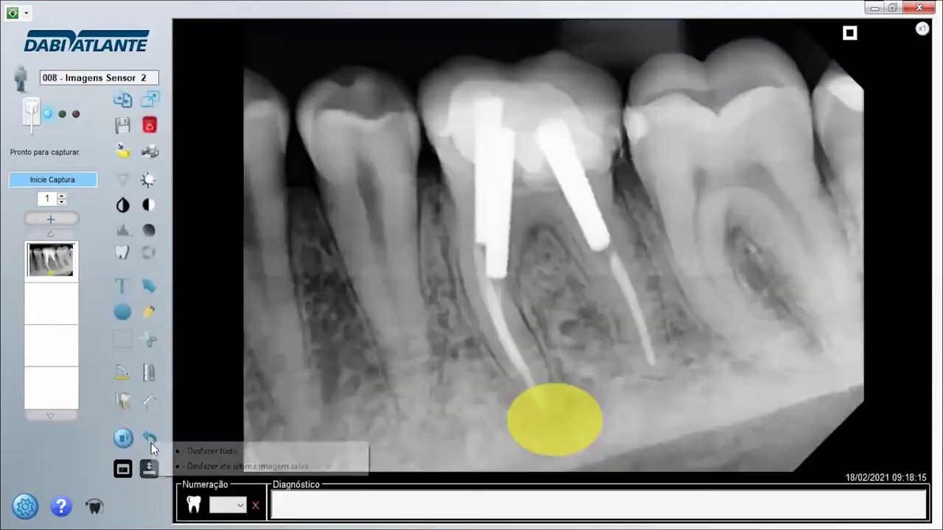
left_click(189, 450)
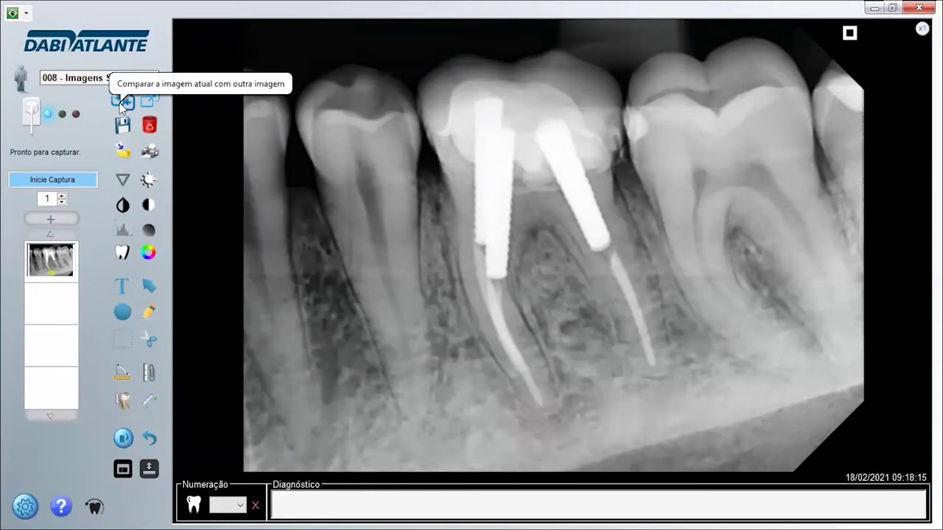
left_click(120, 103)
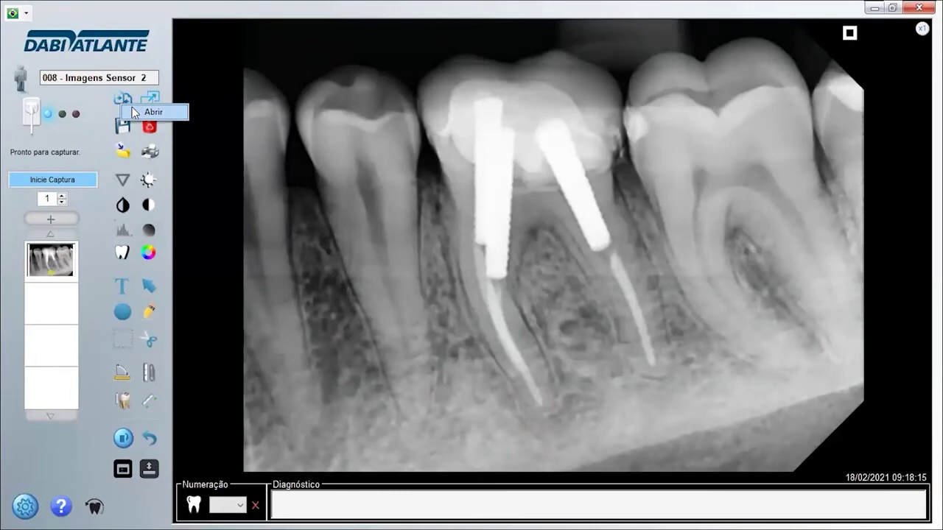
left_click(134, 111)
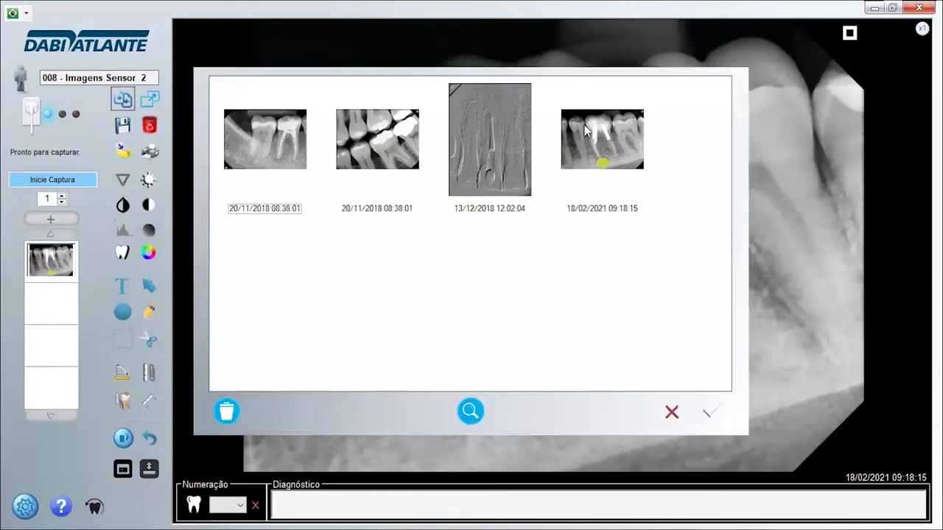
left_click(616, 140)
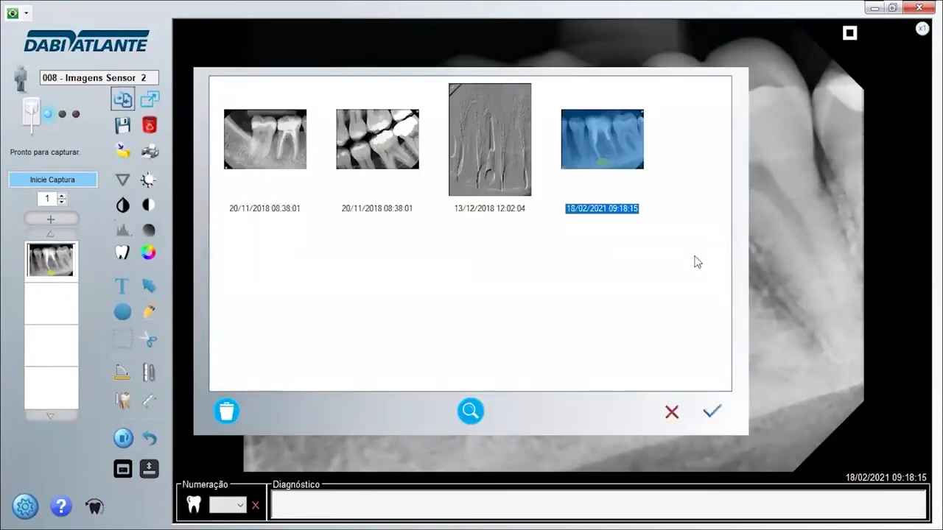
left_click(715, 416)
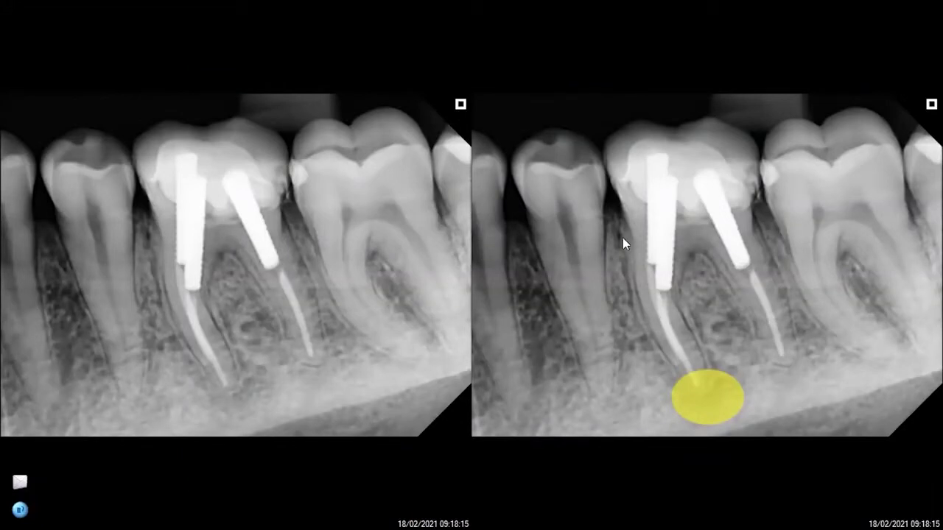
key("Escape")
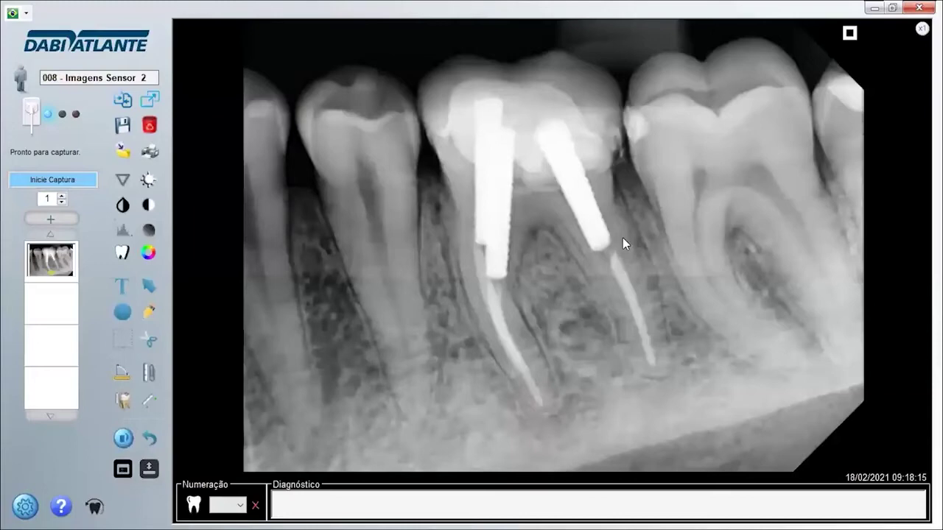
left_click(150, 103)
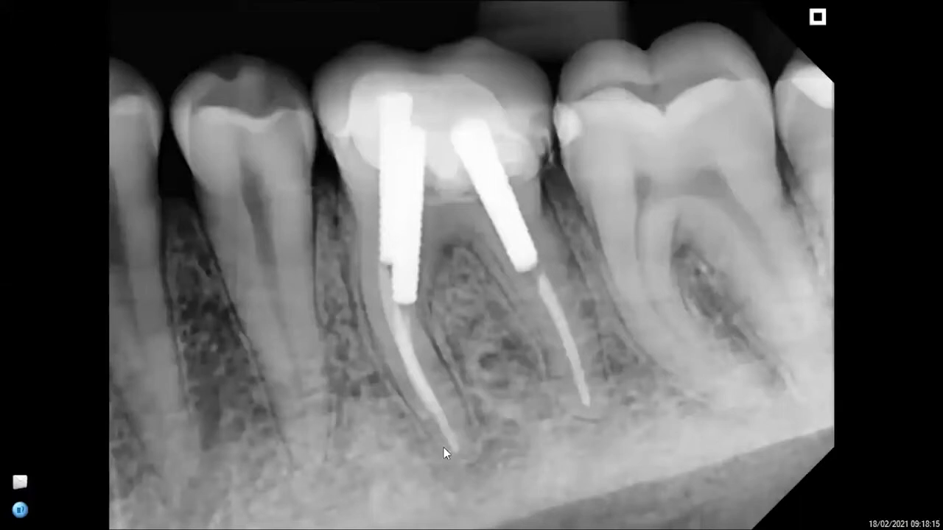
key("Escape")
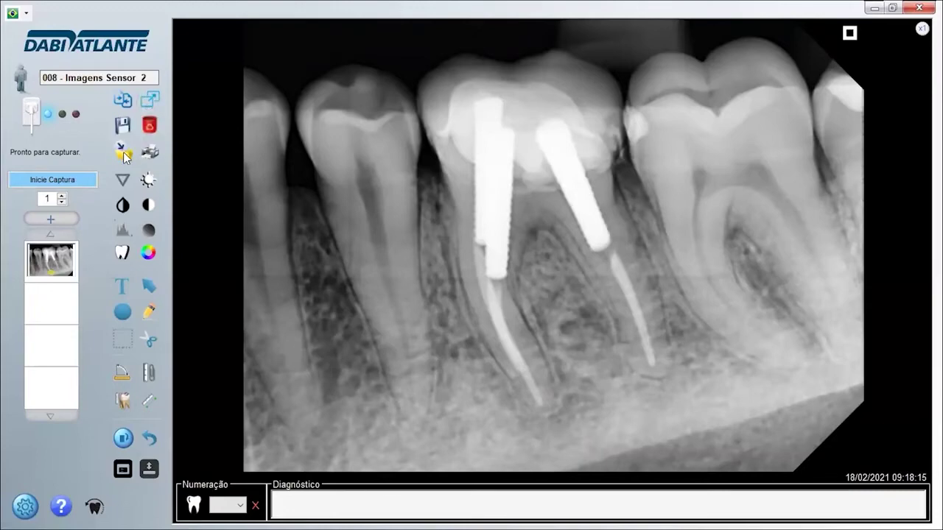
Open Save Image in the Área de Trabalho folder and focus the empty Nome field.
left_click(124, 153)
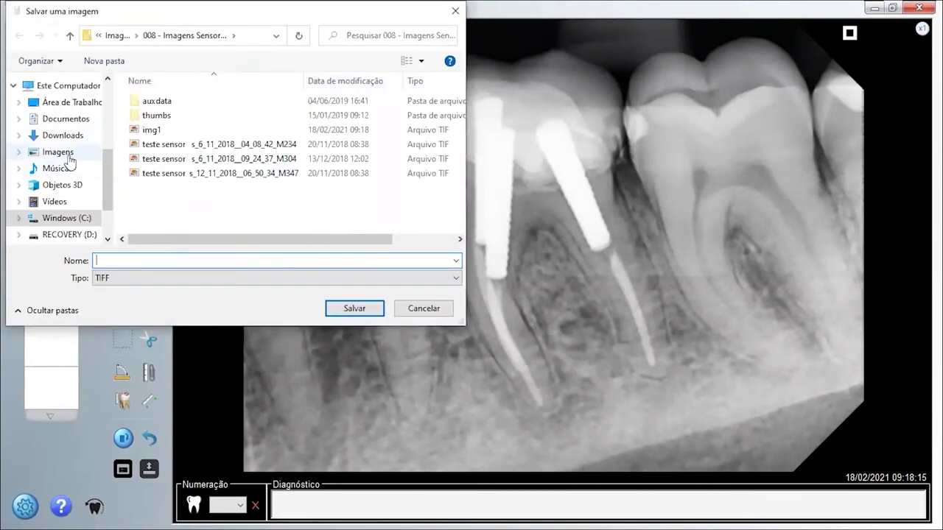
left_click(63, 107)
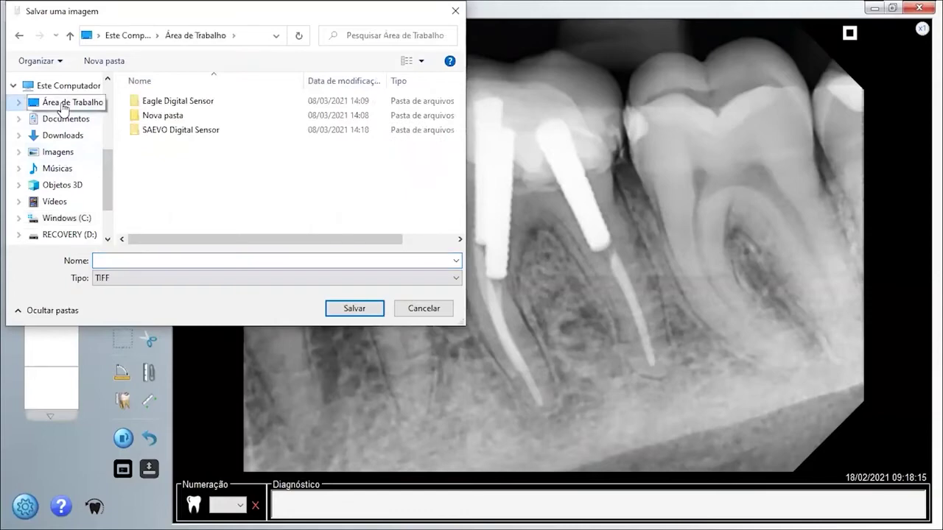
left_click(225, 264)
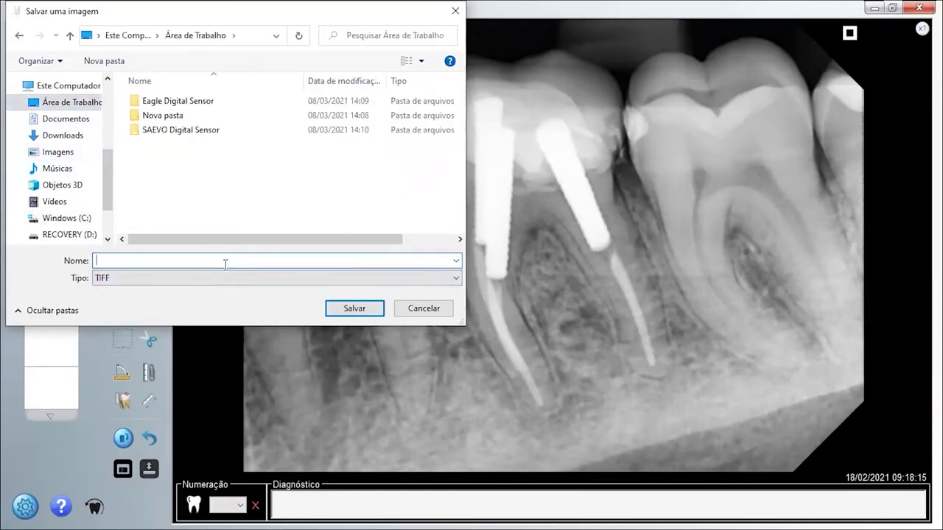